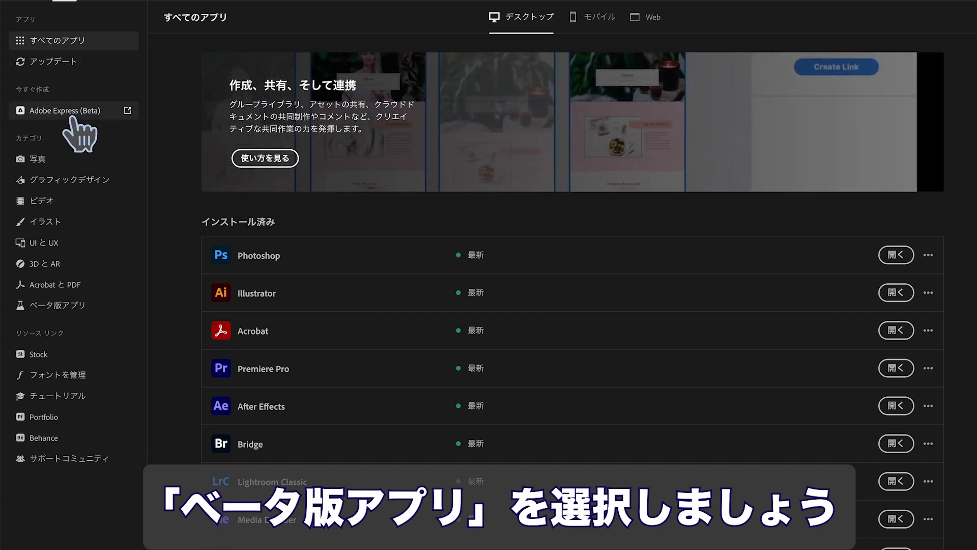
# Step: Install Photoshop (Beta) from the Beta apps list in Creative Cloud
pyautogui.click(73, 311)
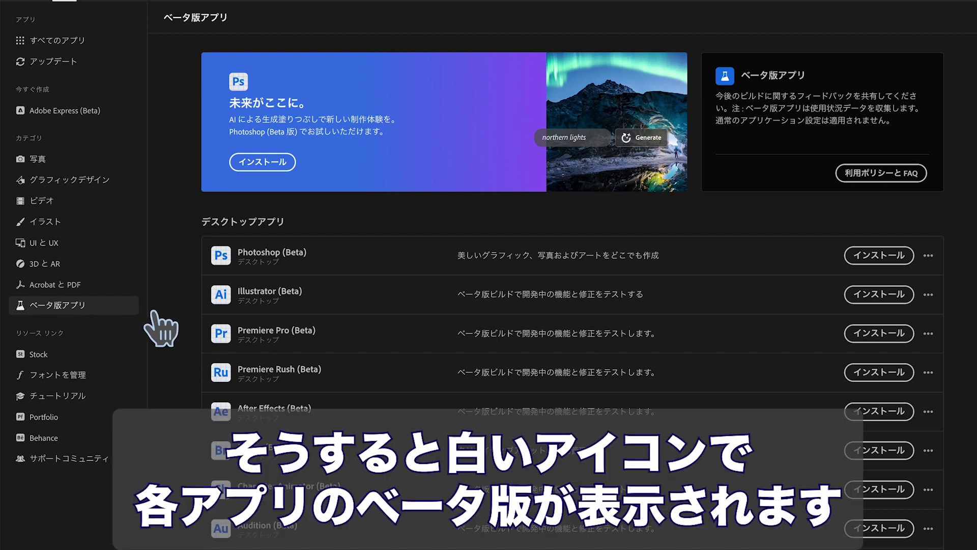
pyautogui.scroll(-2, 473, 351)
pyautogui.scroll(-1, 478, 362)
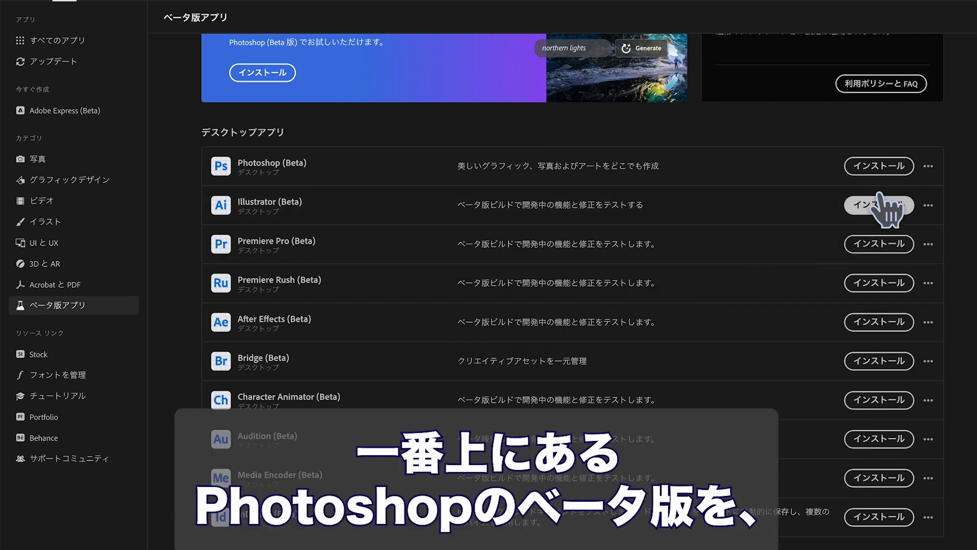
pyautogui.click(877, 172)
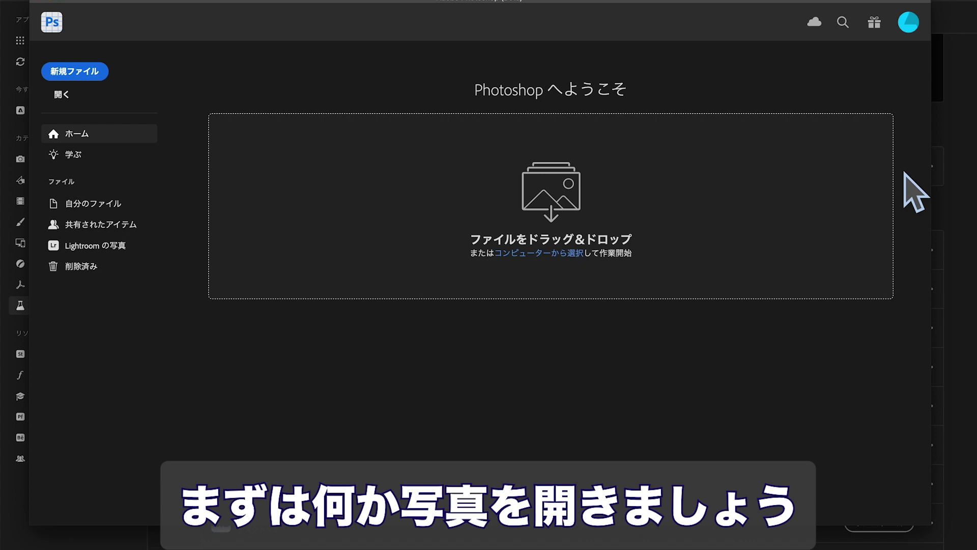
# Step: Open the room photo kino.jpg from the computer
pyautogui.click(62, 95)
pyautogui.click(317, 419)
pyautogui.click(149, 86)
pyautogui.click(216, 40)
pyautogui.click(852, 529)
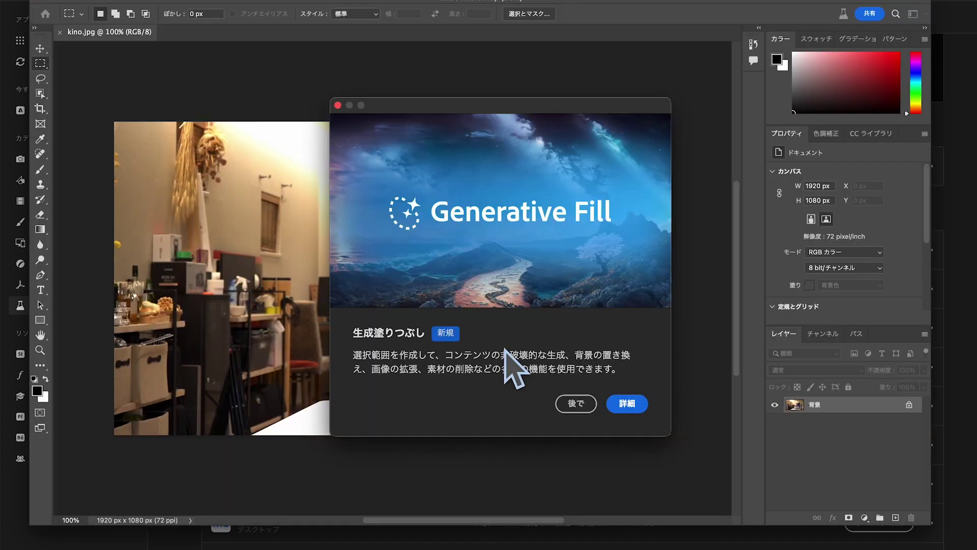
# Step: Dismiss the Generative Fill intro and begin lassoing the empty desk area
pyautogui.click(580, 405)
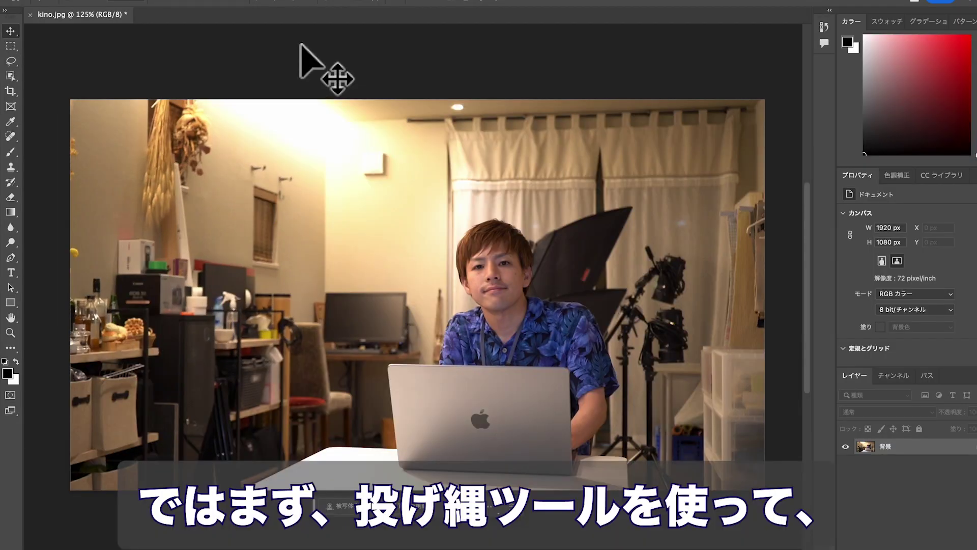
pyautogui.click(11, 62)
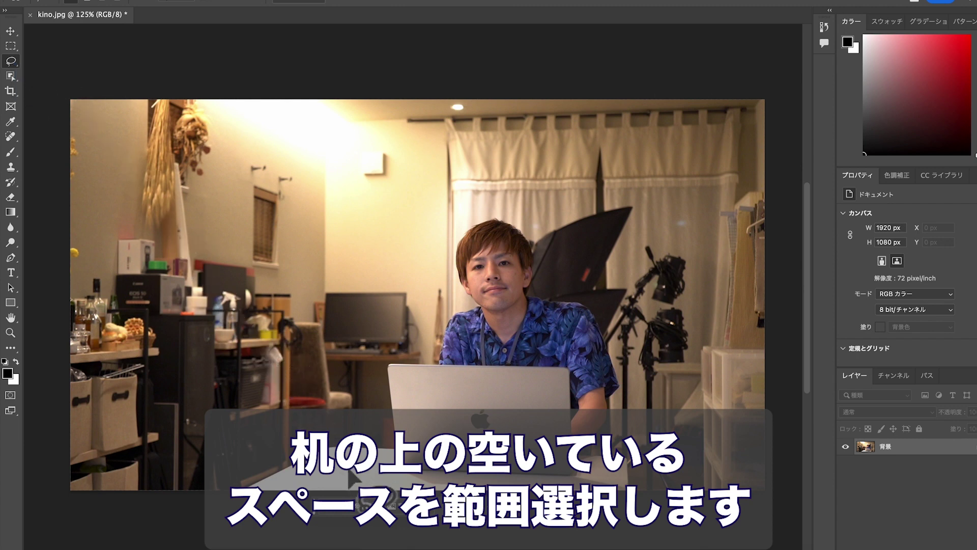
pyautogui.moveTo(296, 413); pyautogui.dragTo(358, 473)
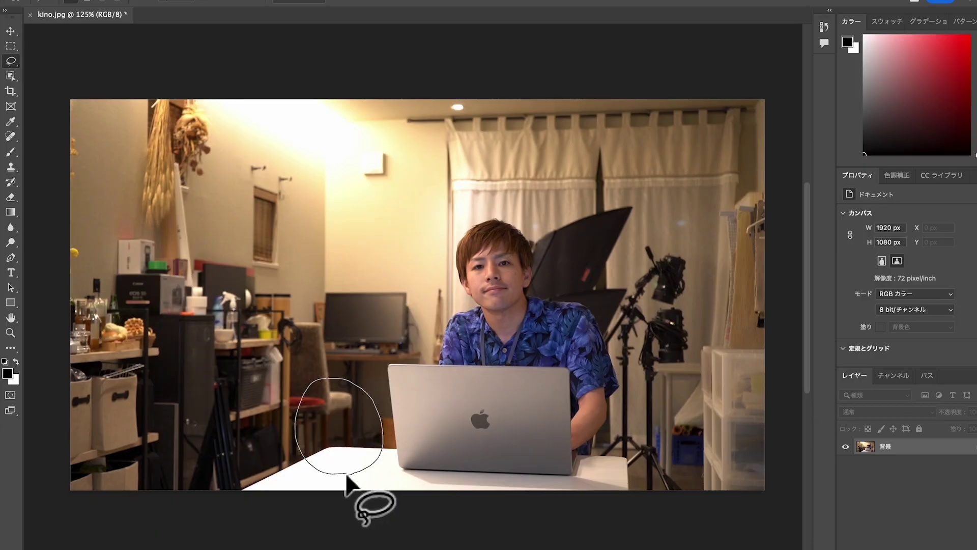
# Step: Close the desk selection and generative-fill it with the prompt 'wine'
pyautogui.moveTo(358, 473); pyautogui.dragTo(351, 481)
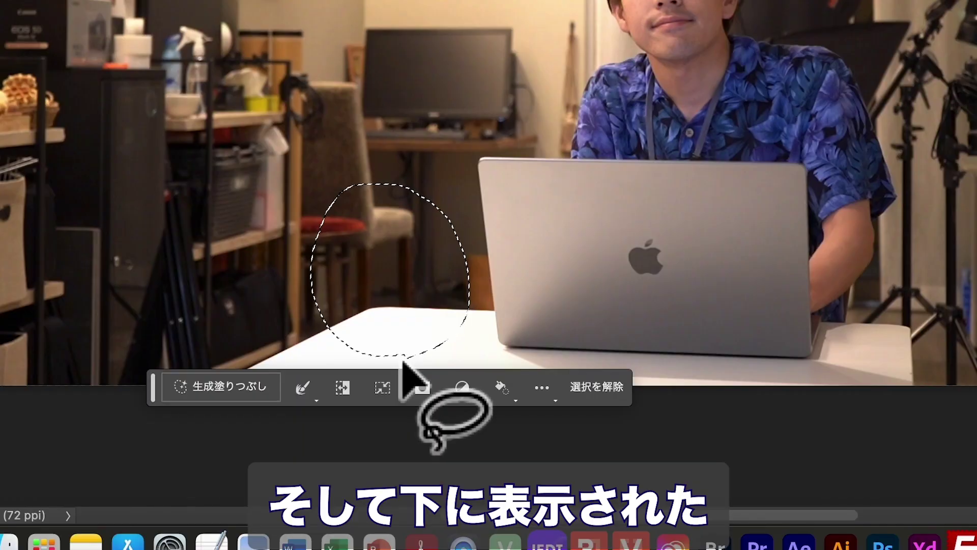
pyautogui.click(216, 396)
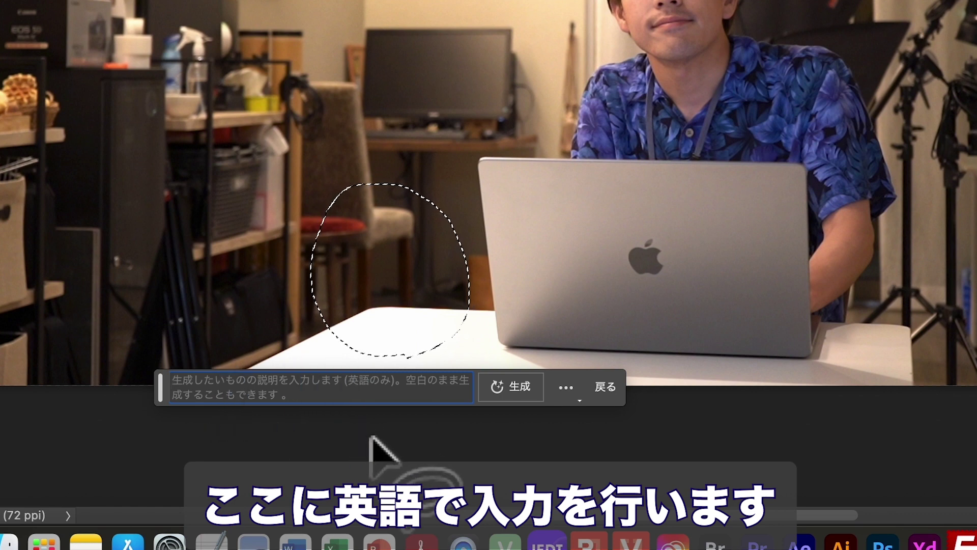
pyautogui.write('wine')
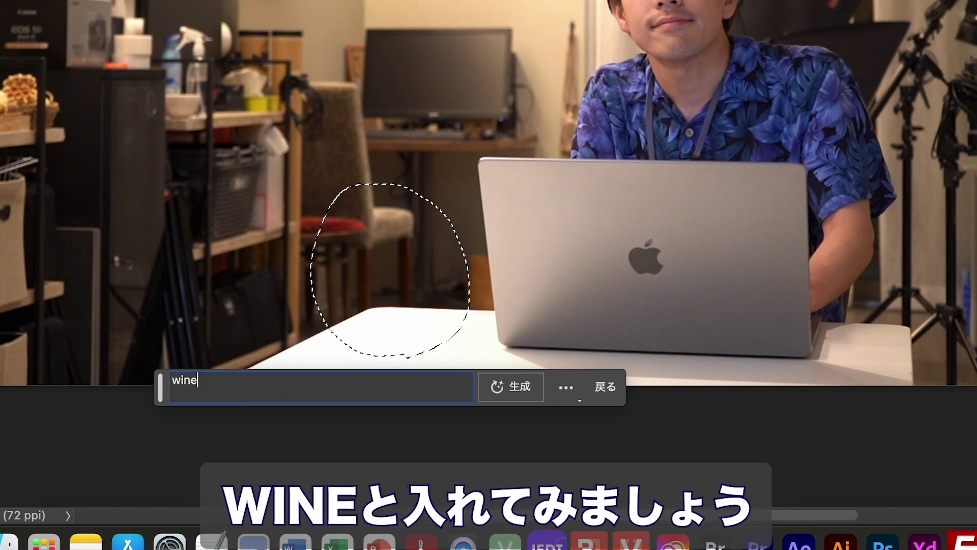
pyautogui.click(537, 398)
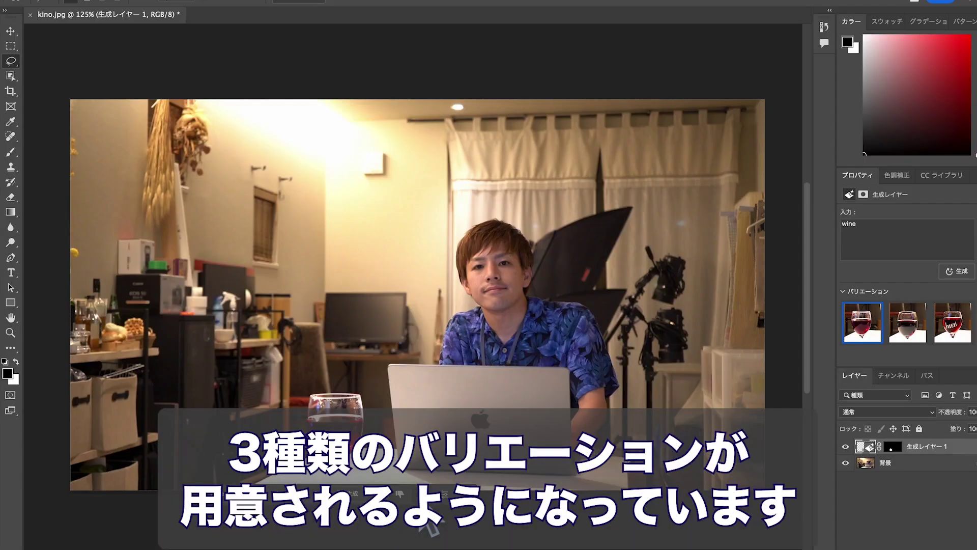
# Step: Compare the three wine glass variations and keep the first one
pyautogui.click(914, 331)
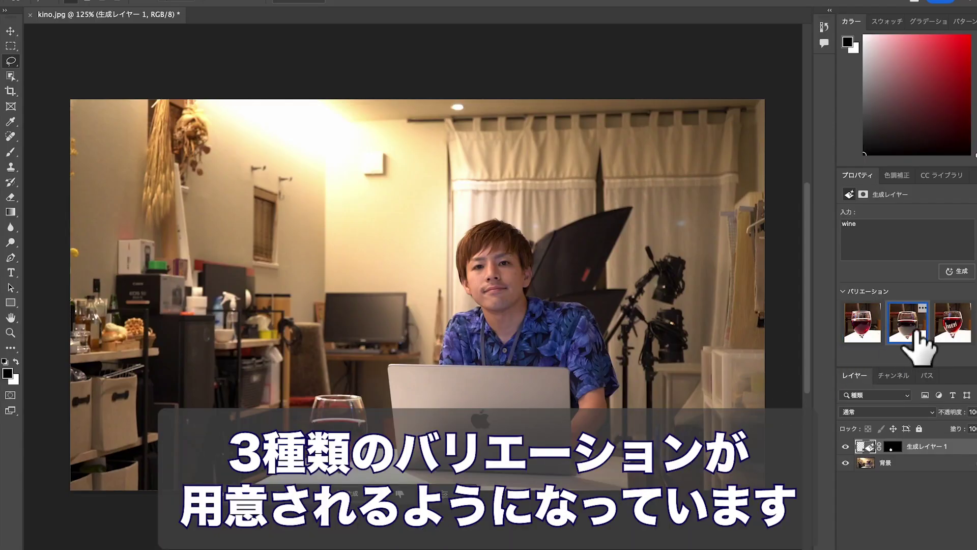
pyautogui.click(952, 330)
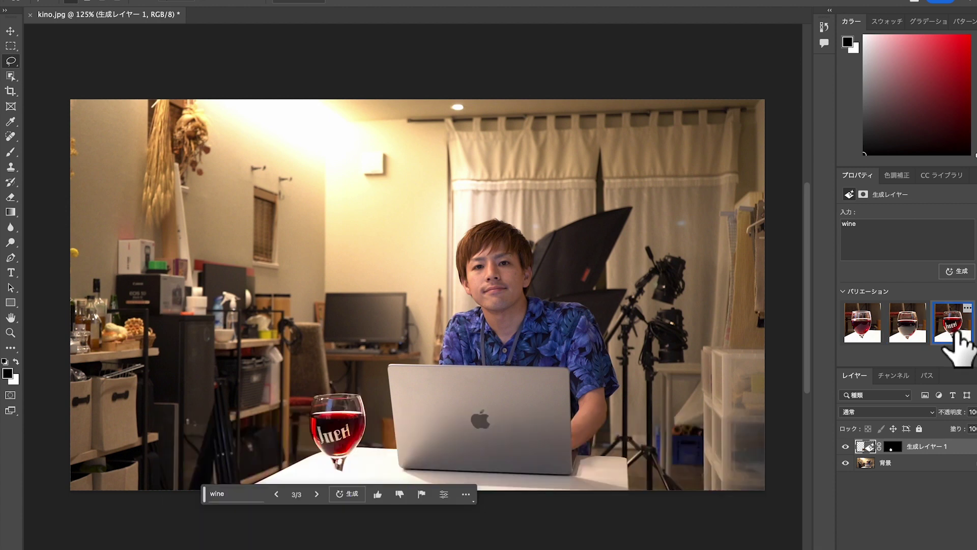
pyautogui.moveTo(863, 321)
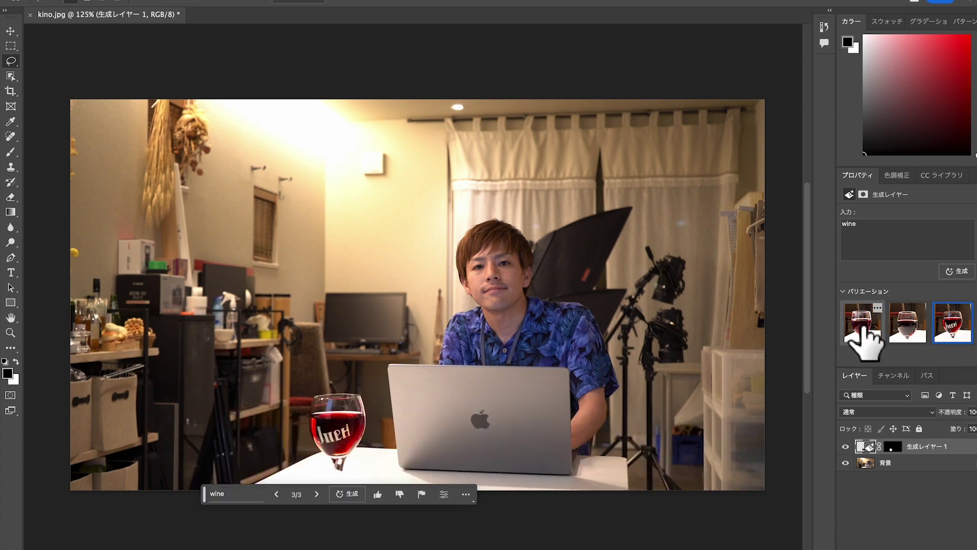
pyautogui.click(866, 340)
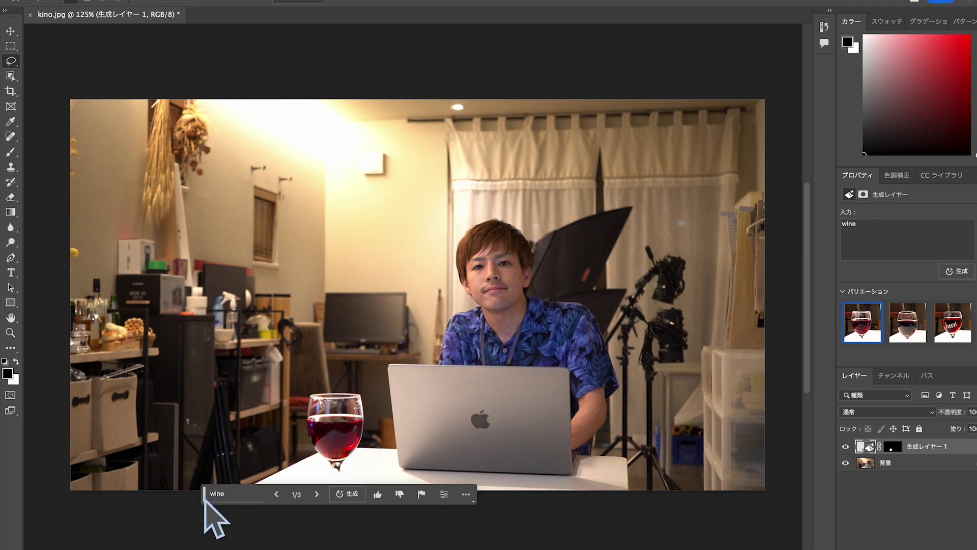
pyautogui.moveTo(205, 501); pyautogui.dragTo(291, 528)
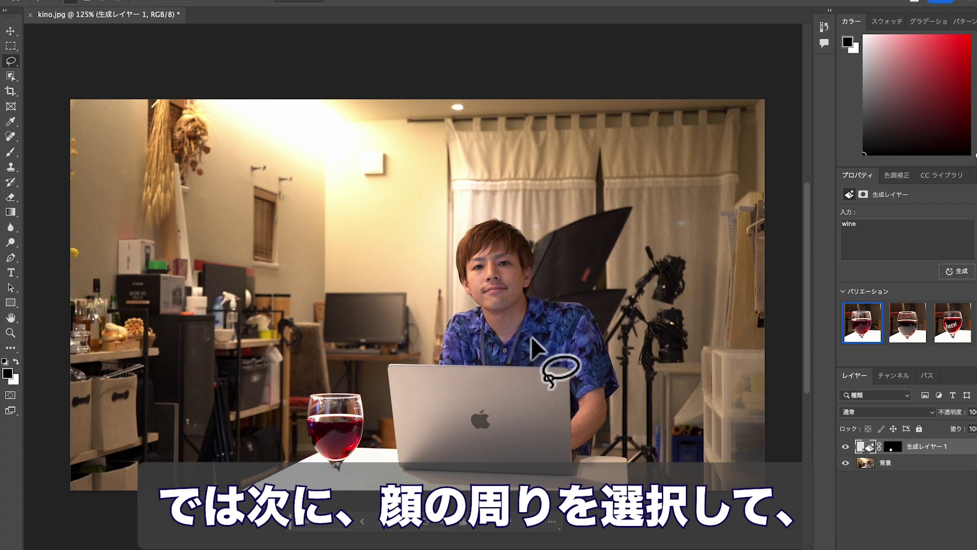
# Step: Lasso around the man's head and generative-fill it with a 'blond' prompt
pyautogui.moveTo(532, 341); pyautogui.dragTo(594, 286)
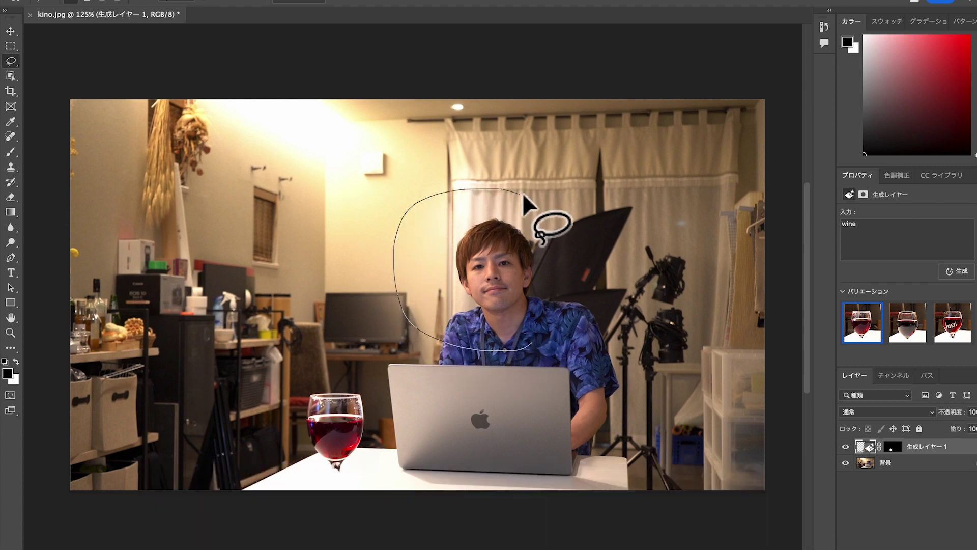
pyautogui.moveTo(595, 286); pyautogui.dragTo(532, 347)
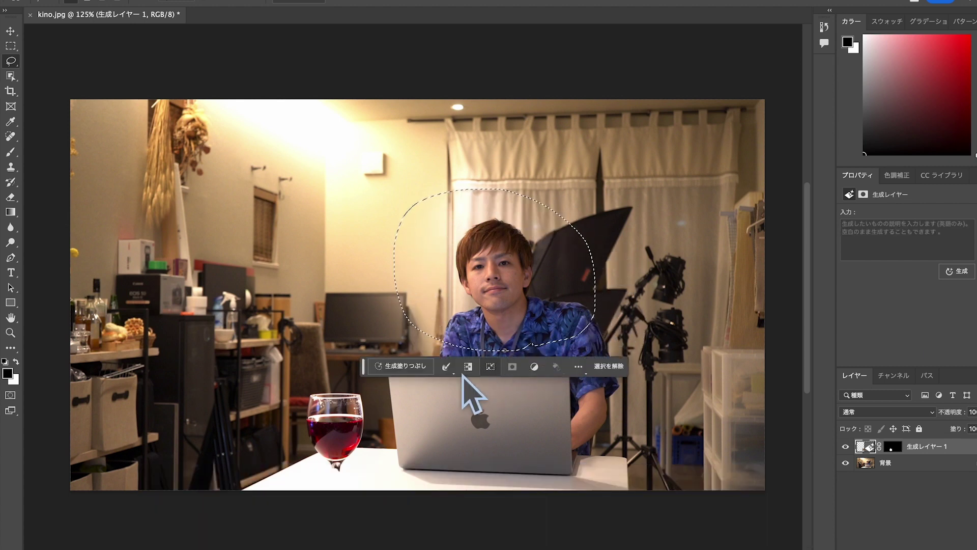
pyautogui.click(403, 371)
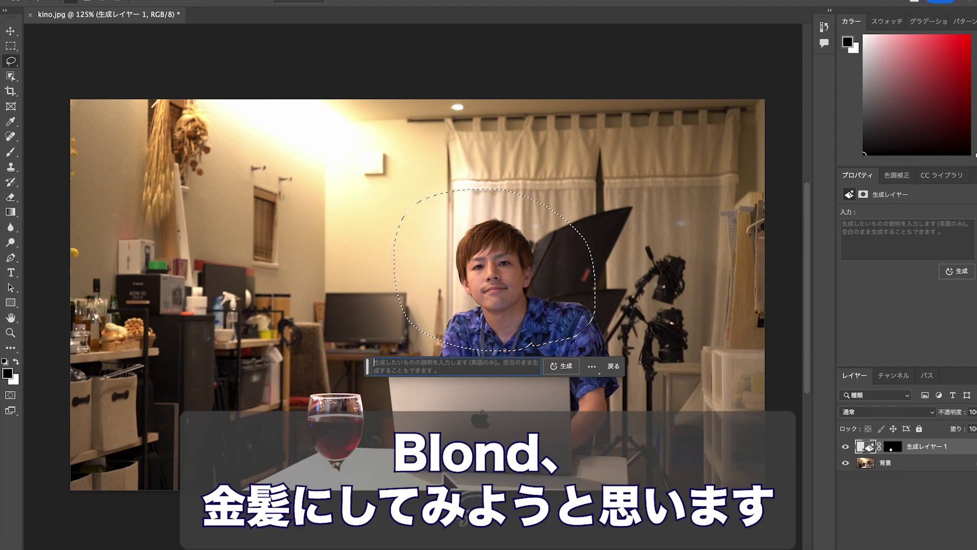
pyautogui.write('blond')
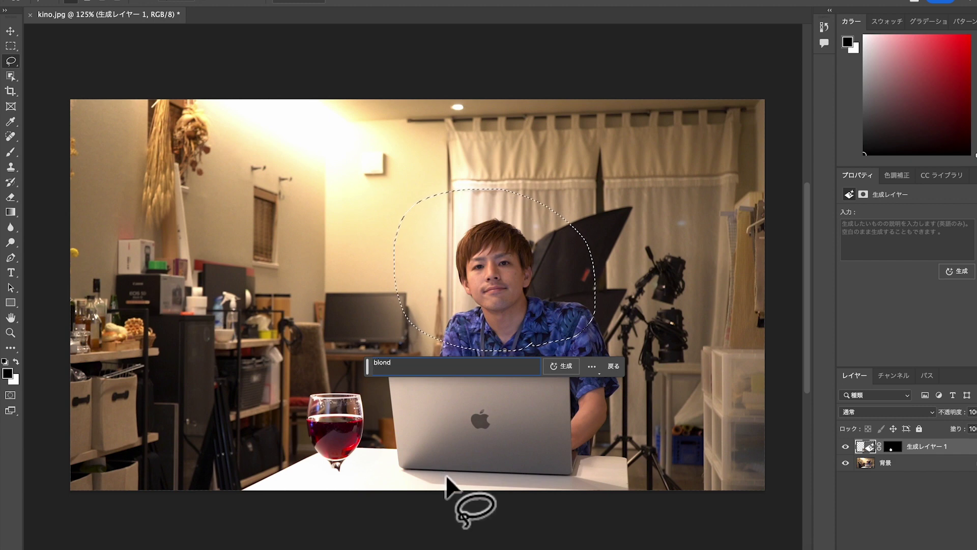
pyautogui.click(562, 365)
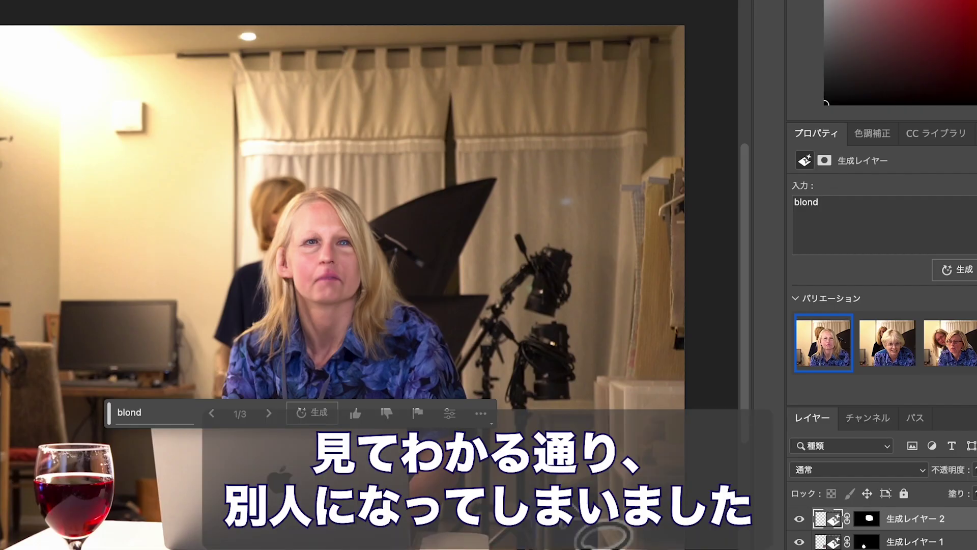
# Step: Preview the second and third blond variations, then return to the first
pyautogui.click(909, 333)
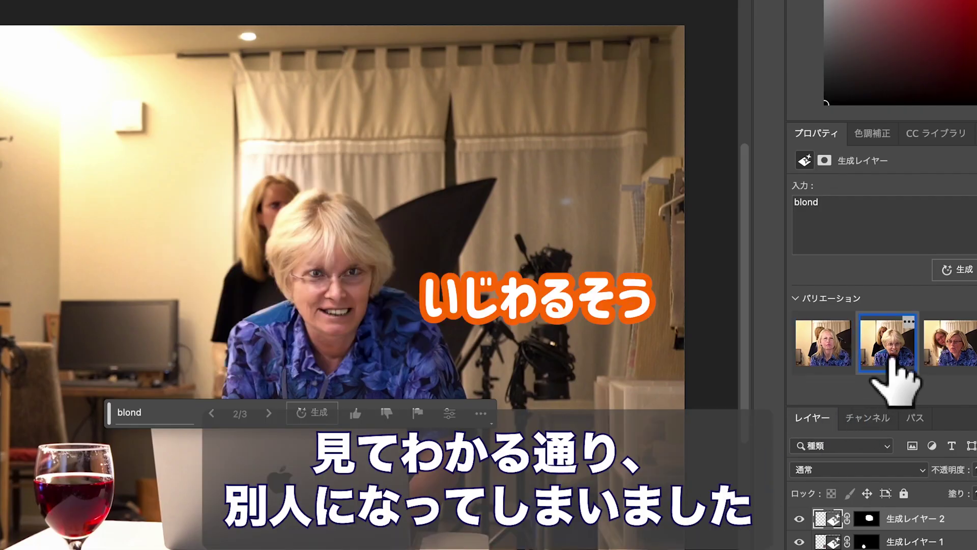
pyautogui.click(956, 380)
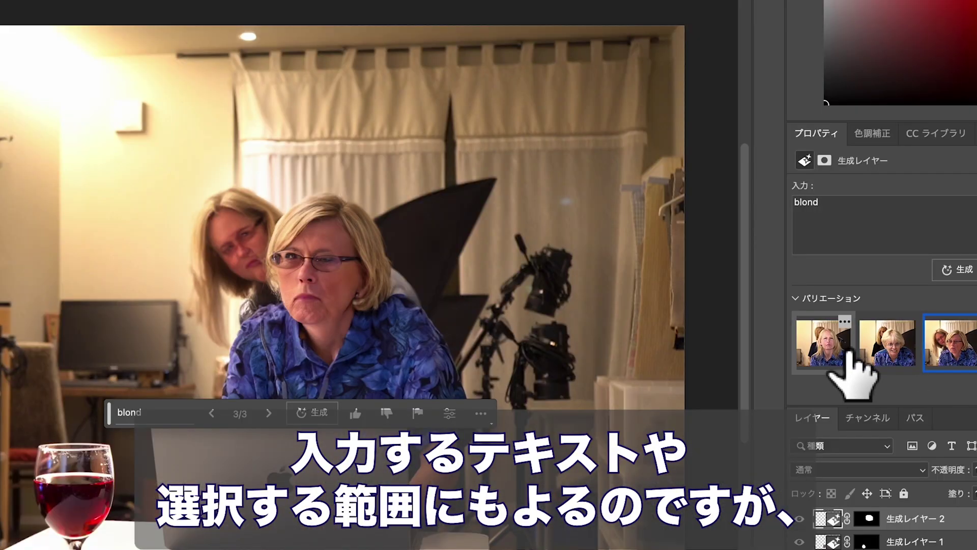
pyautogui.click(841, 354)
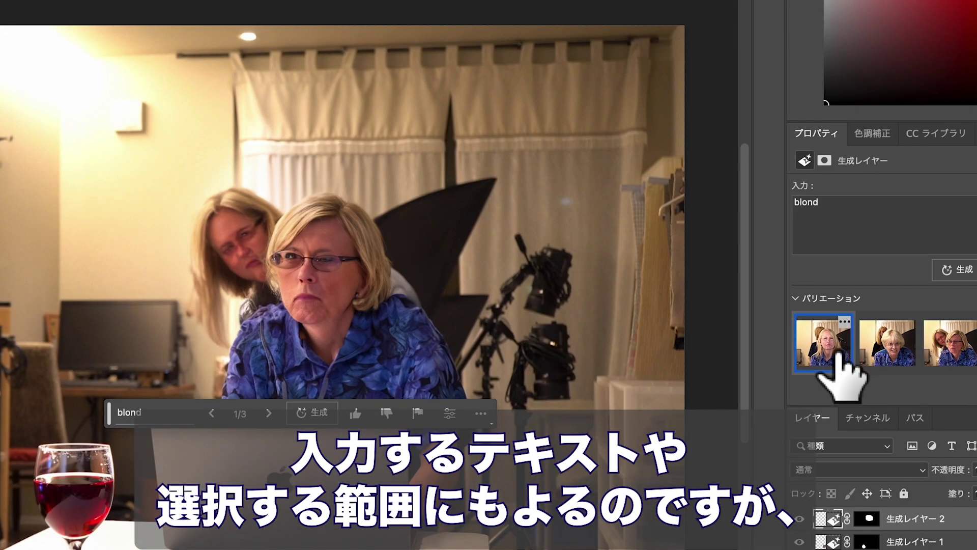